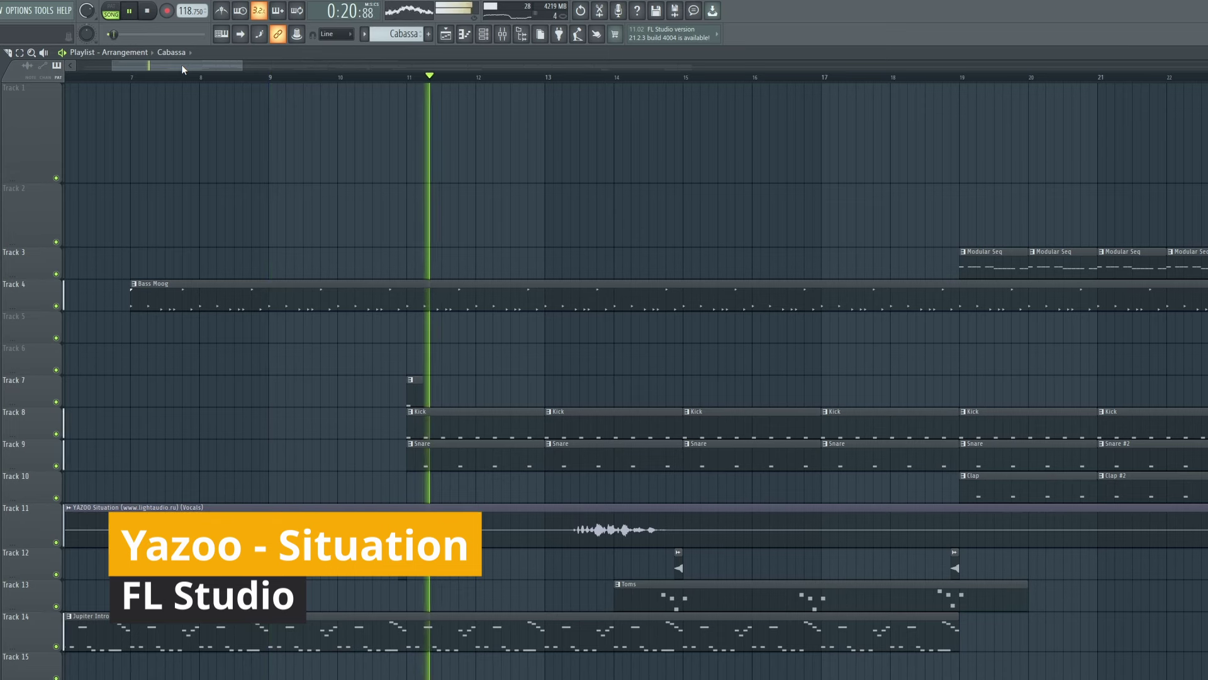
# Follow the playing arrangement along the playlist from the bass intro to the section where the Open Hat and Cabassa patterns enter
pyautogui.moveTo(181, 64); pyautogui.dragTo(223, 71)
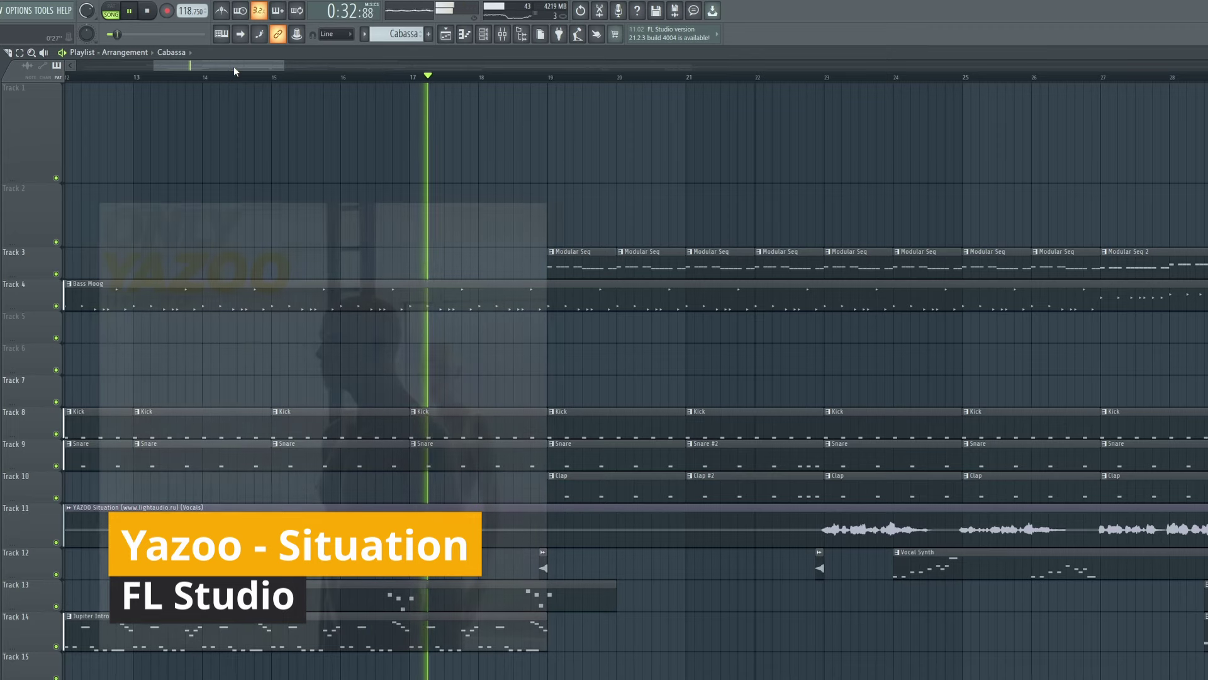
pyautogui.moveTo(233, 66); pyautogui.dragTo(268, 70)
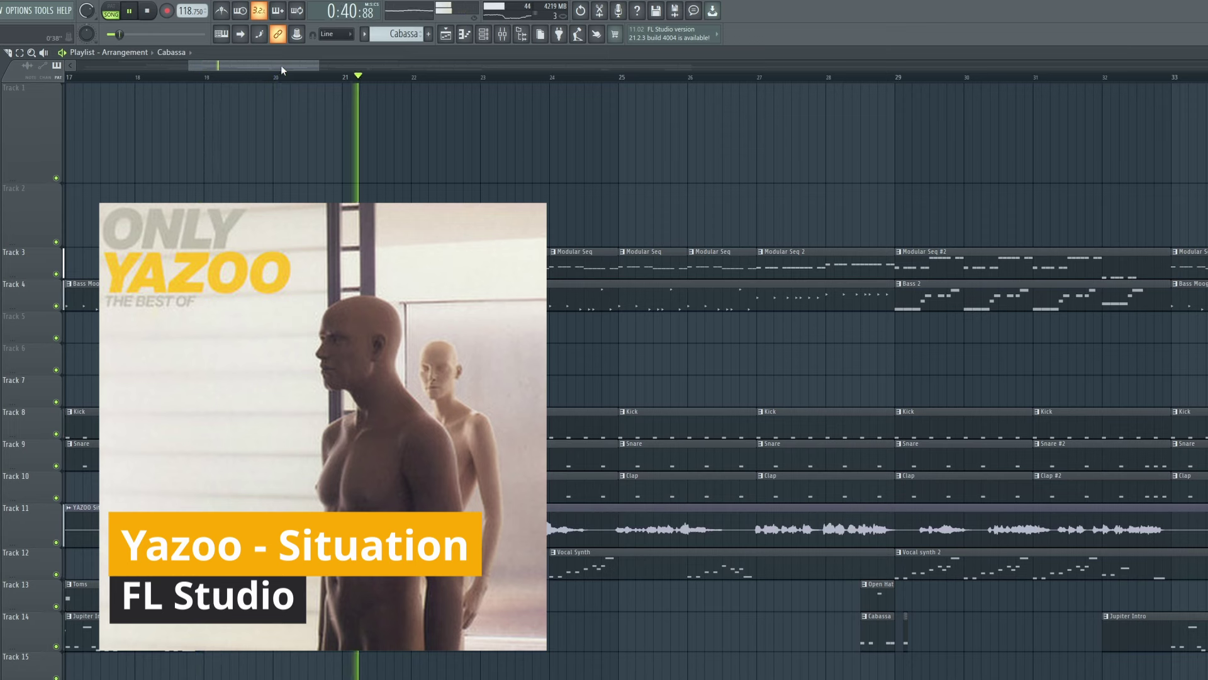
pyautogui.moveTo(281, 65); pyautogui.dragTo(309, 62)
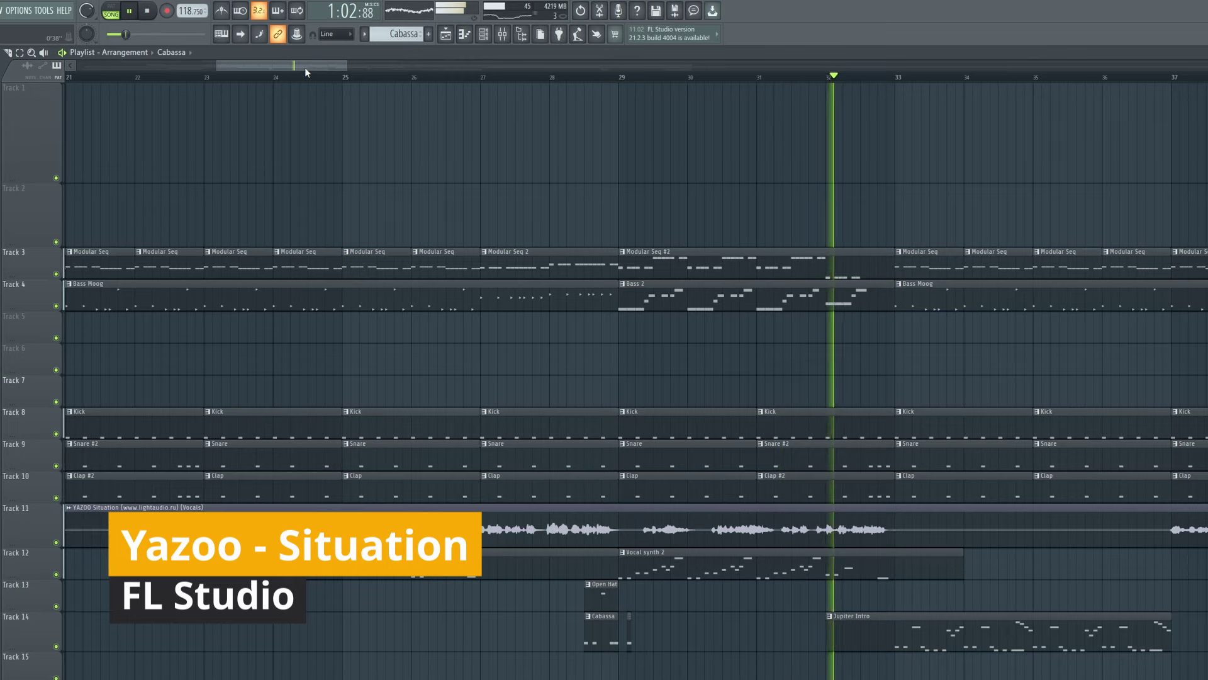
pyautogui.moveTo(304, 67); pyautogui.dragTo(368, 59)
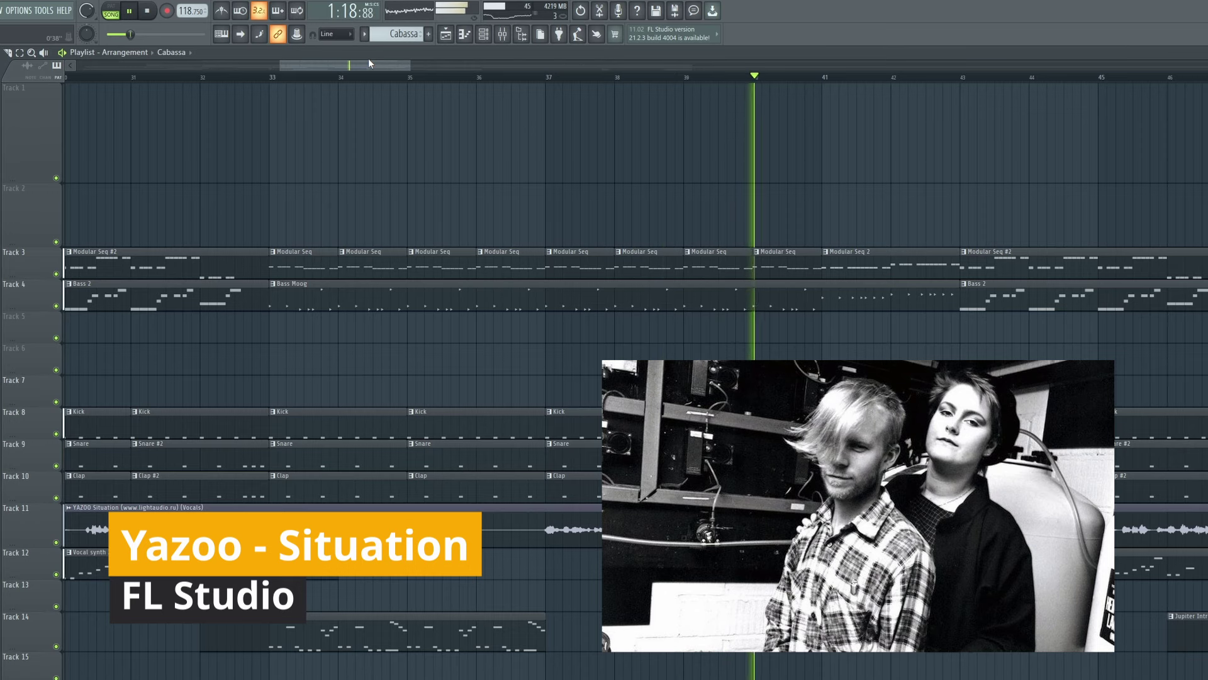
pyautogui.moveTo(372, 65); pyautogui.dragTo(427, 71)
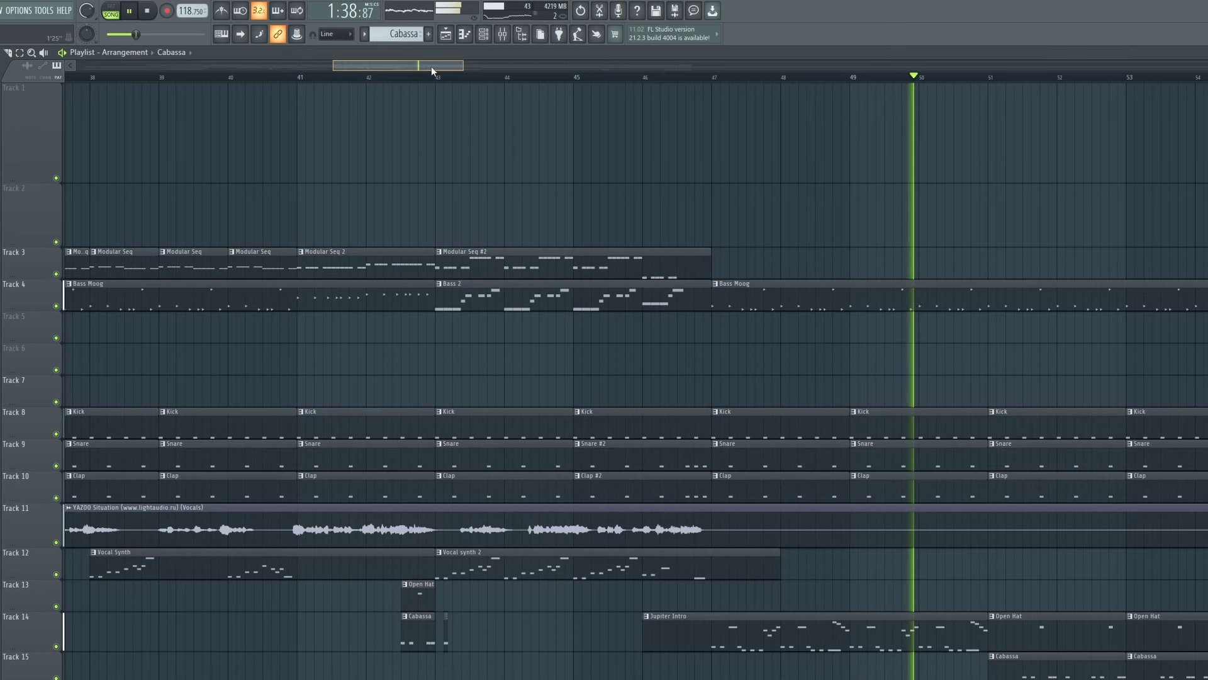
pyautogui.moveTo(432, 66); pyautogui.dragTo(469, 66)
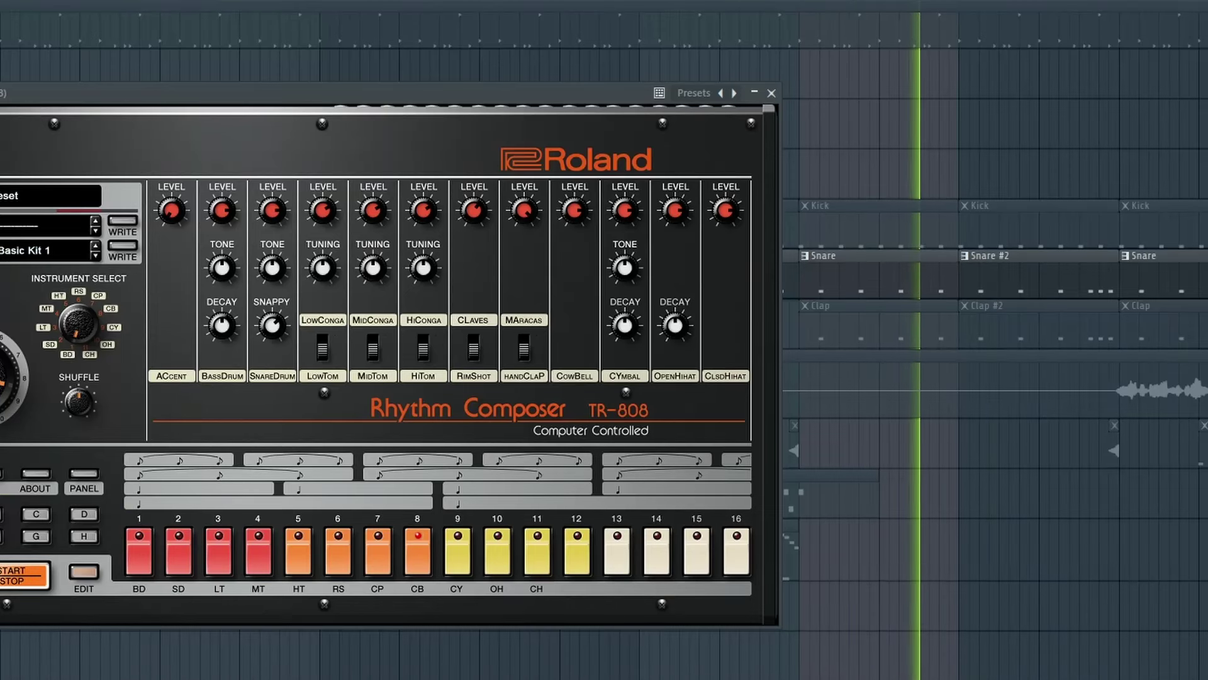
# Audition the snare and clap patterns with the TR-808 drum machine open, stopping and restarting playback
pyautogui.press('space')
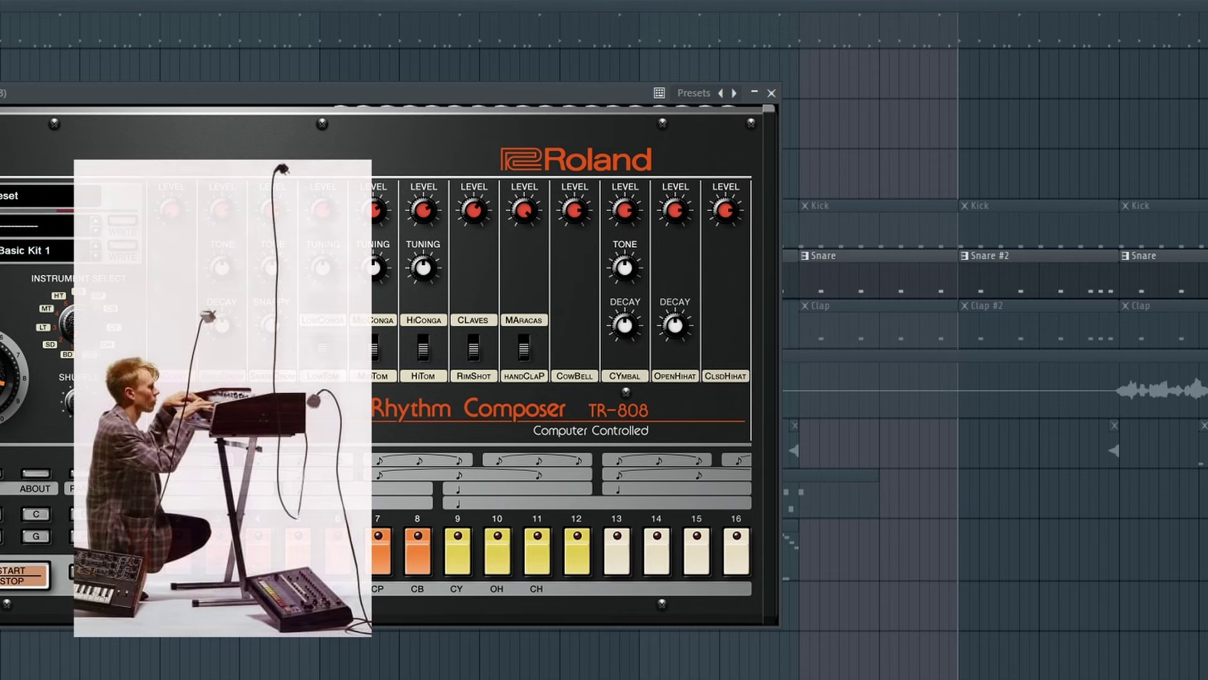
pyautogui.press('space')
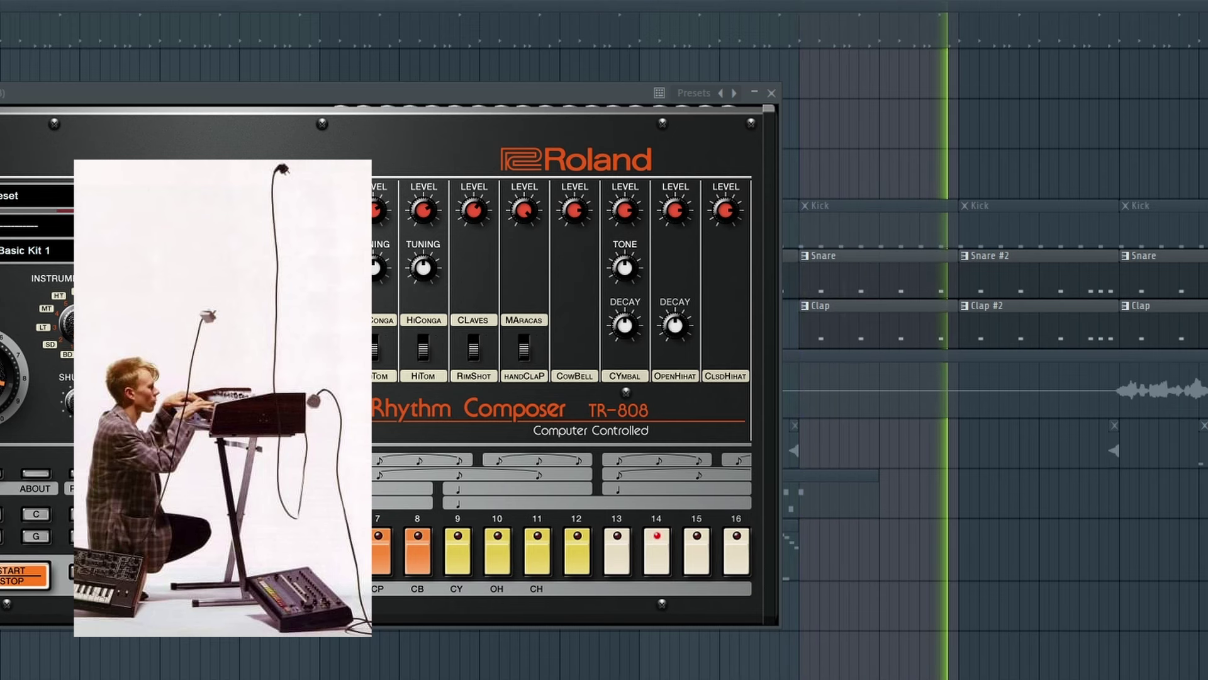
pyautogui.press('space')
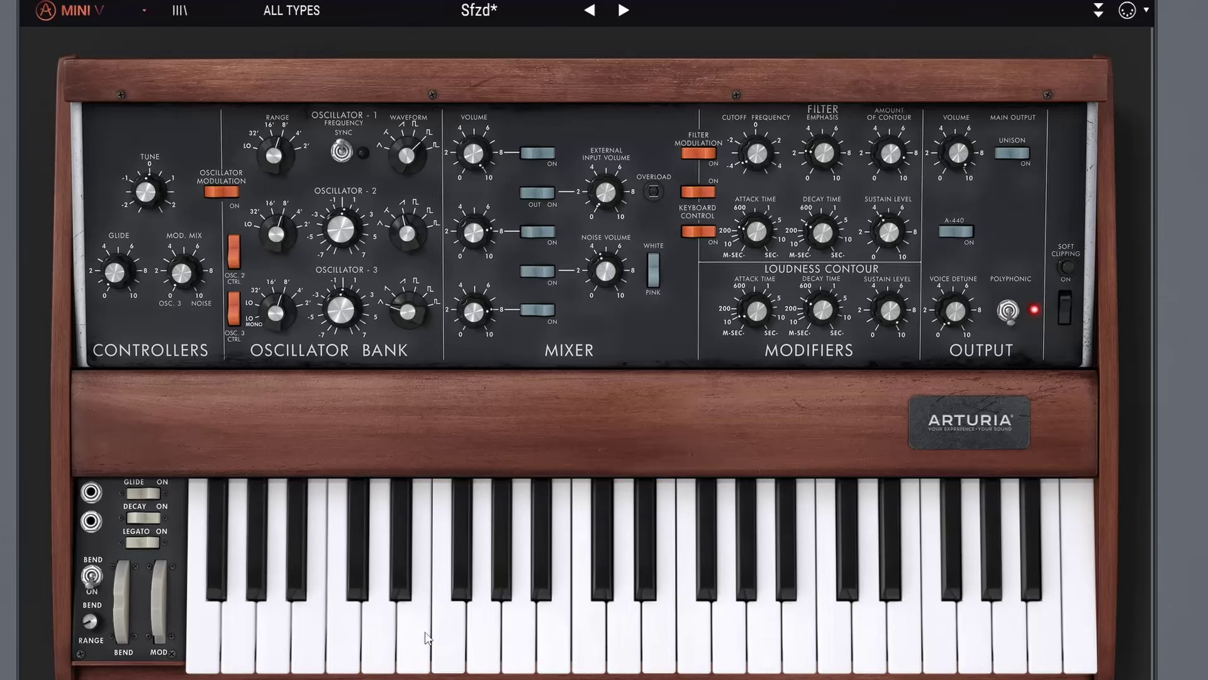
# Audition the Sfzd preset of Mini V by playing single notes from low to high on its on-screen keyboard
pyautogui.click(428, 637)
pyautogui.click(488, 629)
pyautogui.click(661, 633)
pyautogui.click(868, 635)
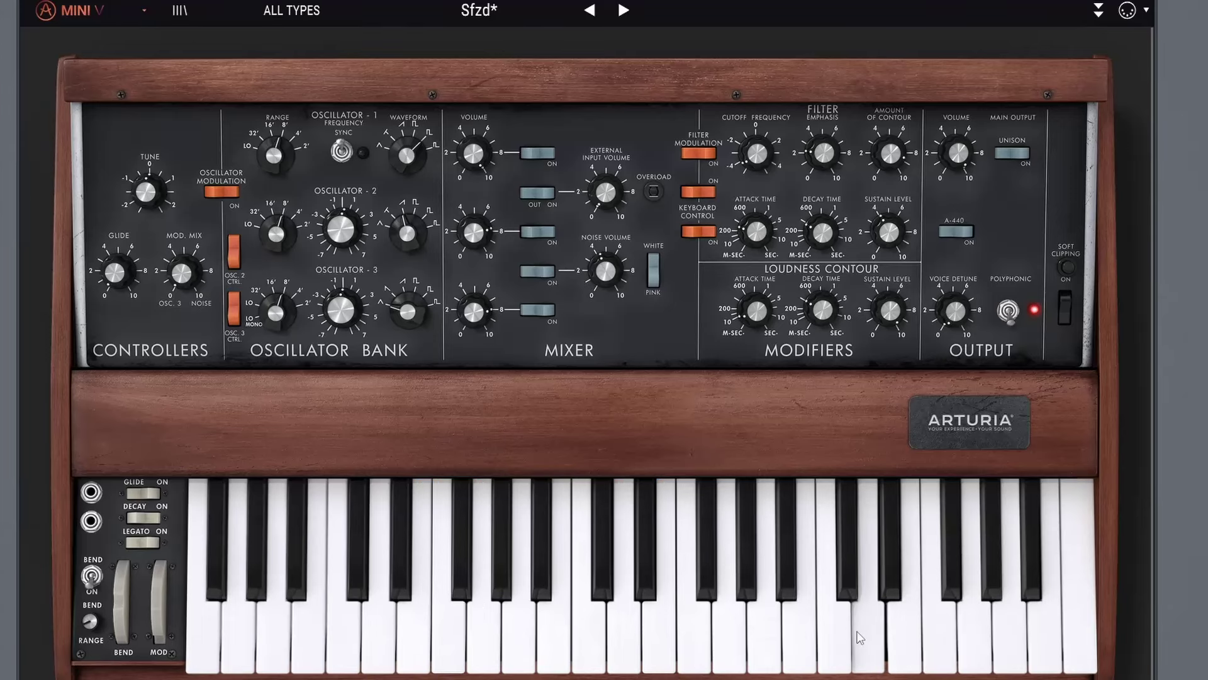
pyautogui.click(941, 636)
pyautogui.click(1010, 635)
pyautogui.click(1045, 636)
pyautogui.click(911, 643)
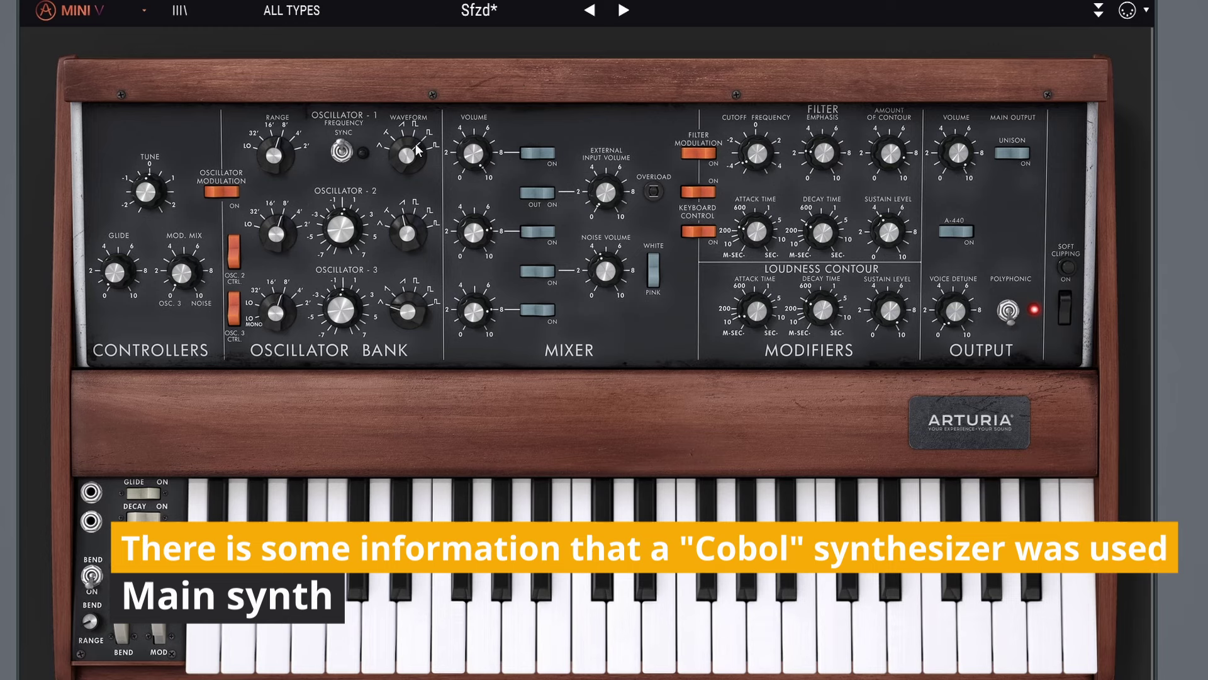
pyautogui.moveTo(409, 157)
pyautogui.moveTo(409, 157)
pyautogui.mouseDown()
pyautogui.moveTo(409, 169)
pyautogui.moveTo(409, 158)
pyautogui.mouseUp()
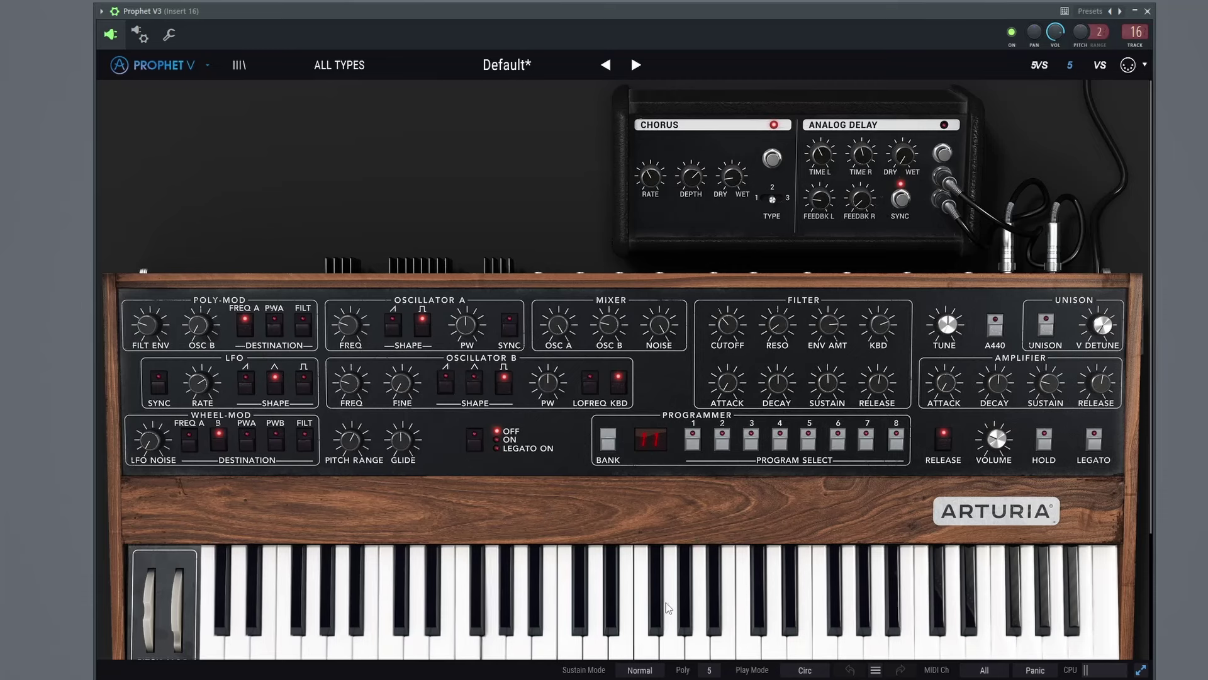
pyautogui.scroll(-1, 597, 607)
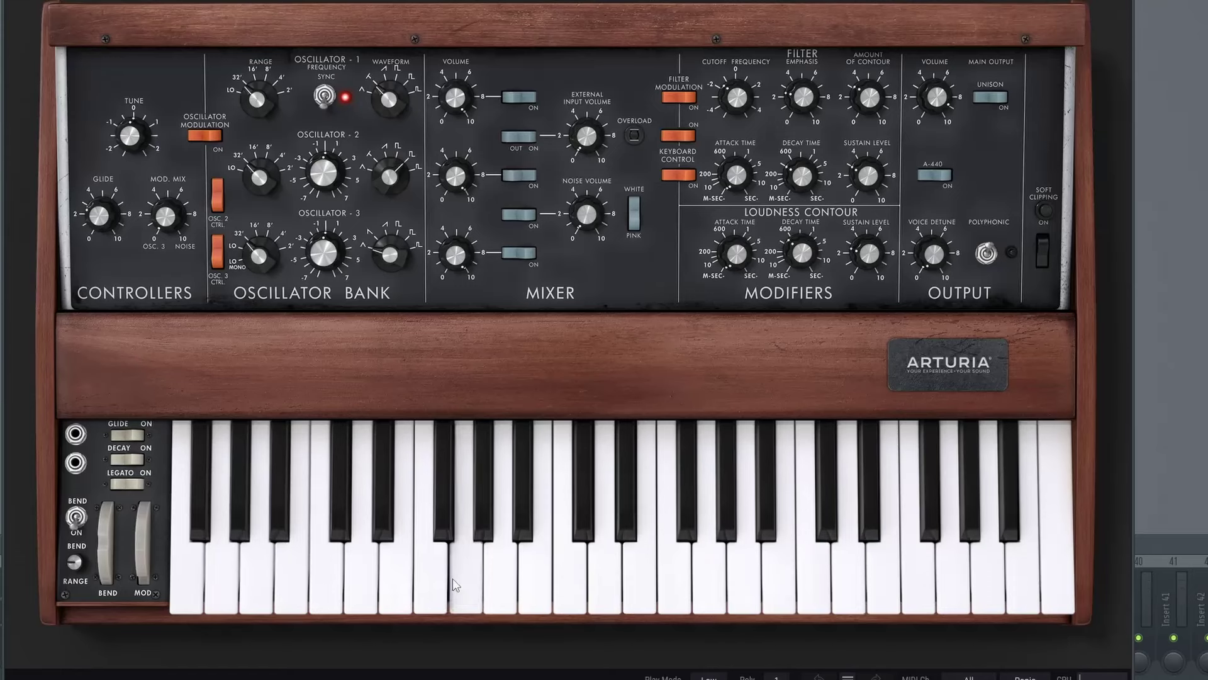
# Audition the monophonic Mini V bass patch by playing low and high notes across its on-screen keyboard
pyautogui.click(638, 576)
pyautogui.click(883, 574)
pyautogui.click(1056, 574)
pyautogui.click(988, 575)
pyautogui.click(709, 575)
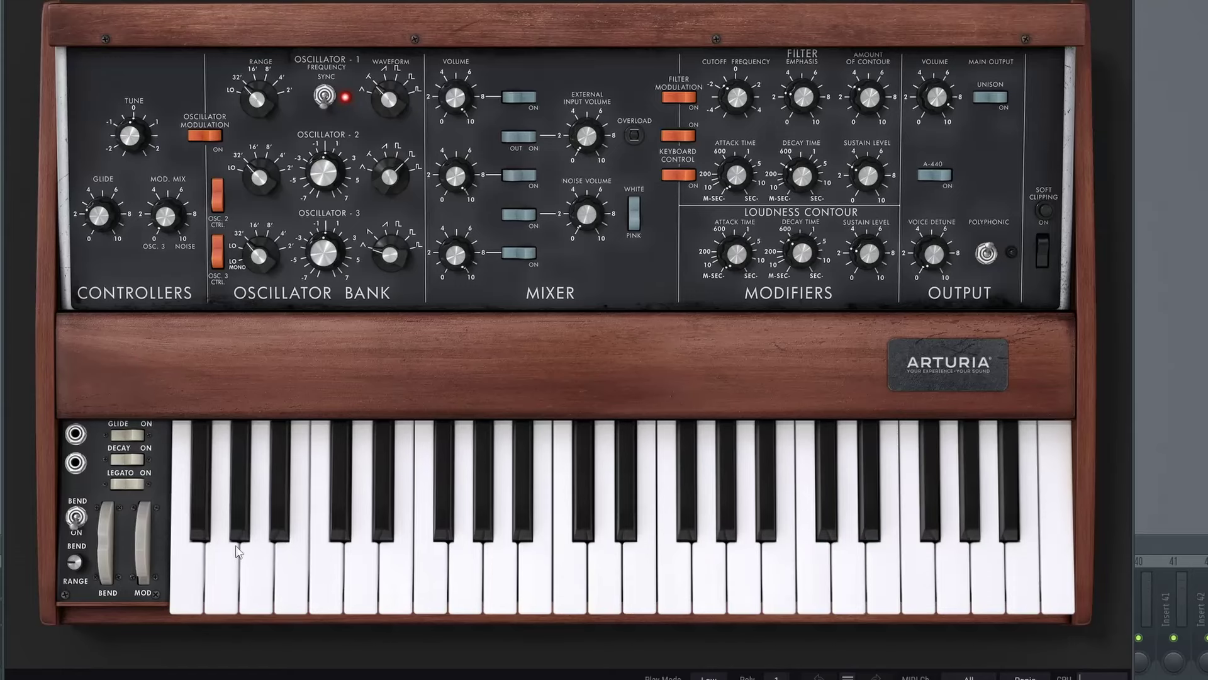
pyautogui.click(534, 575)
pyautogui.click(638, 574)
pyautogui.click(710, 574)
pyautogui.click(848, 563)
pyautogui.click(814, 569)
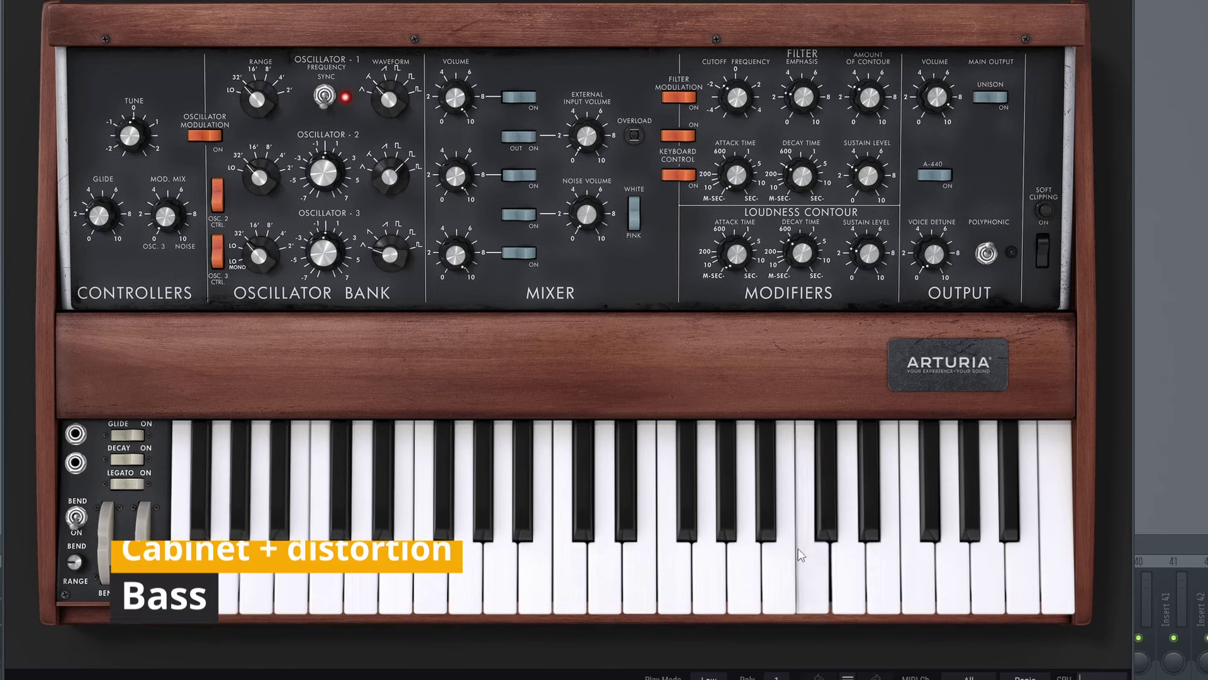
pyautogui.click(605, 569)
pyautogui.click(465, 564)
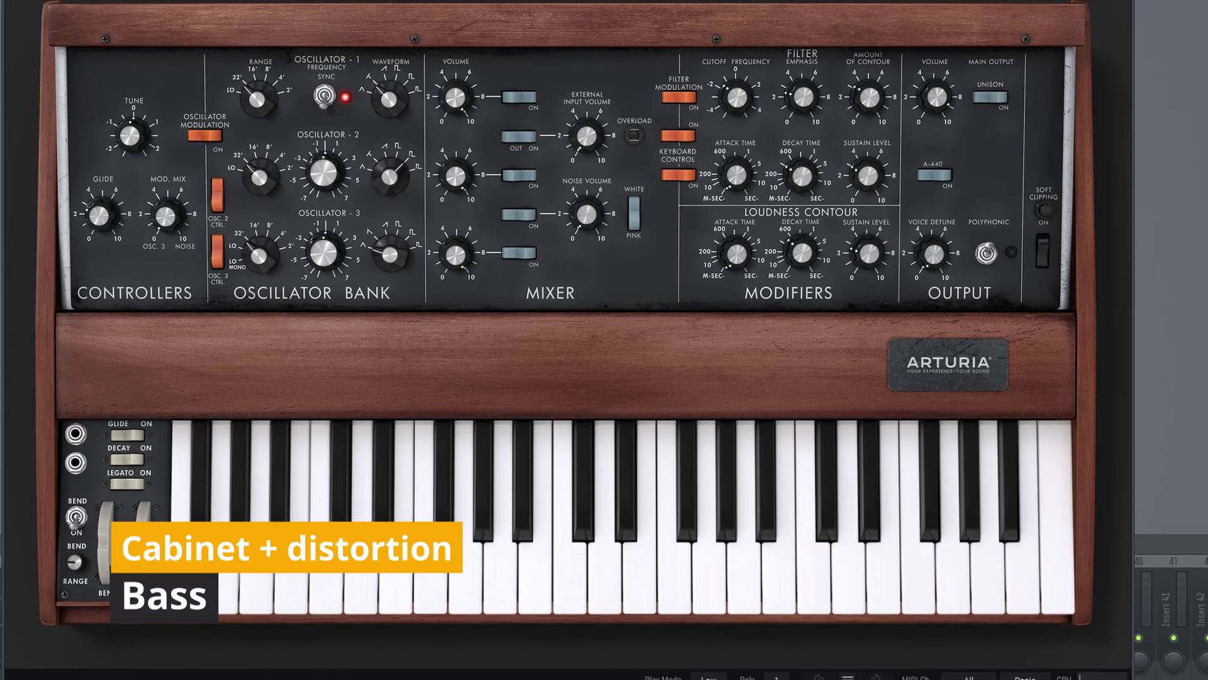
# Show the mixer and reposition the Cabinet Enhancer window to inspect the bass channel's effect on Insert 20
pyautogui.press('F9')
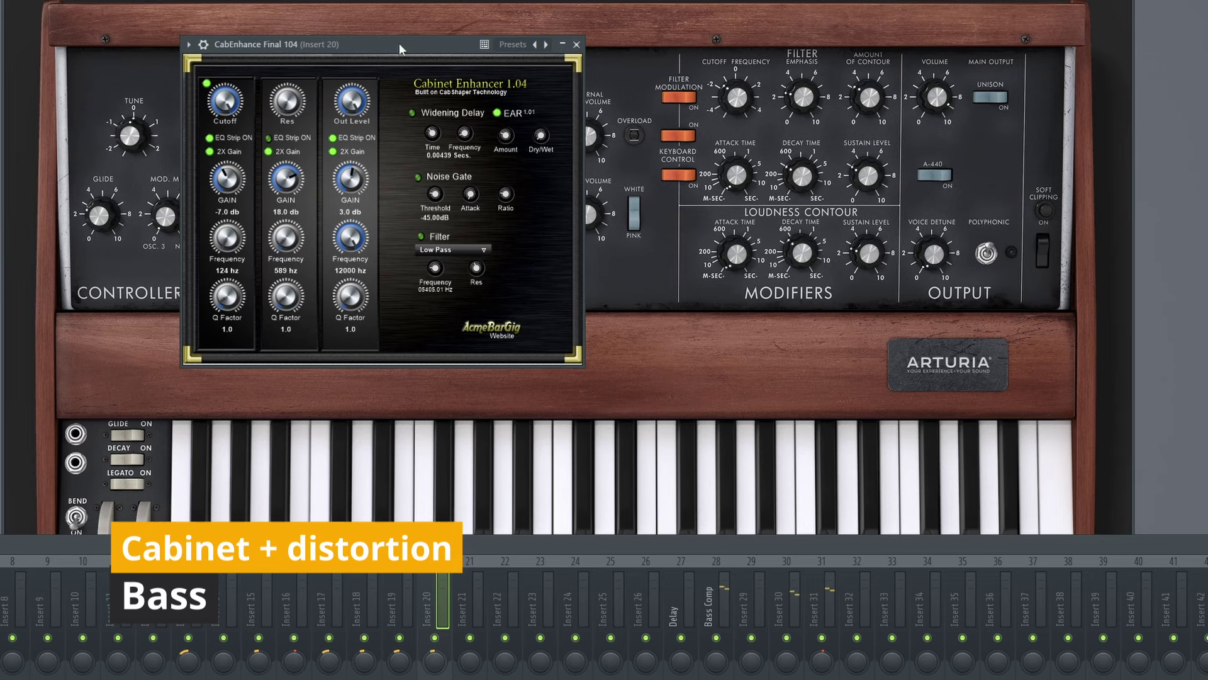
pyautogui.moveTo(399, 43); pyautogui.dragTo(501, 48)
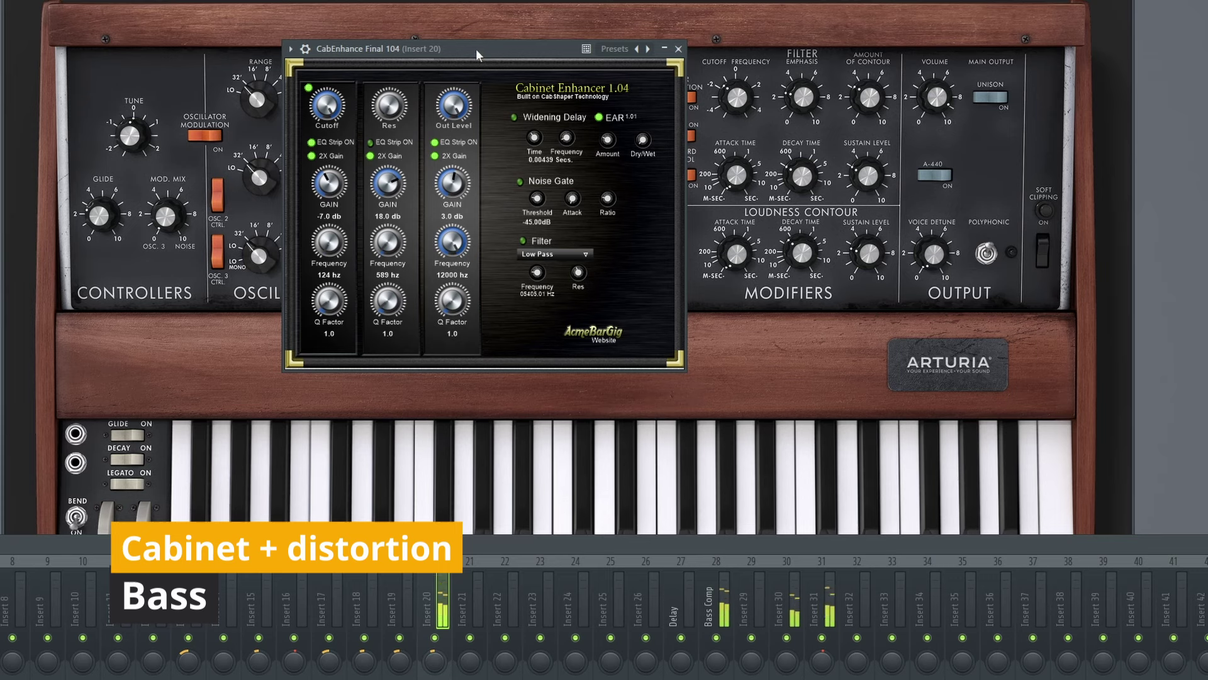
pyautogui.moveTo(475, 49); pyautogui.dragTo(625, 228)
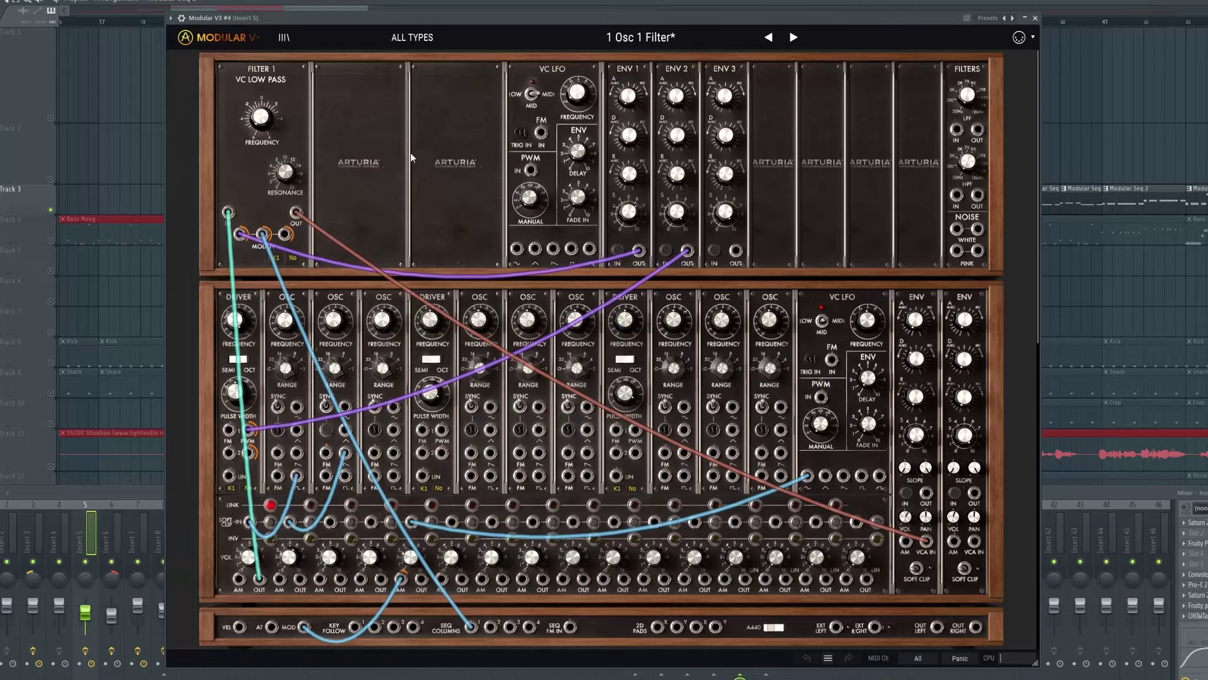
# Audition the Modular V 1 Osc 1 Filter patch by sweeping notes up its on-screen keyboard, and close the synth window
pyautogui.scroll(-10, 410, 154)
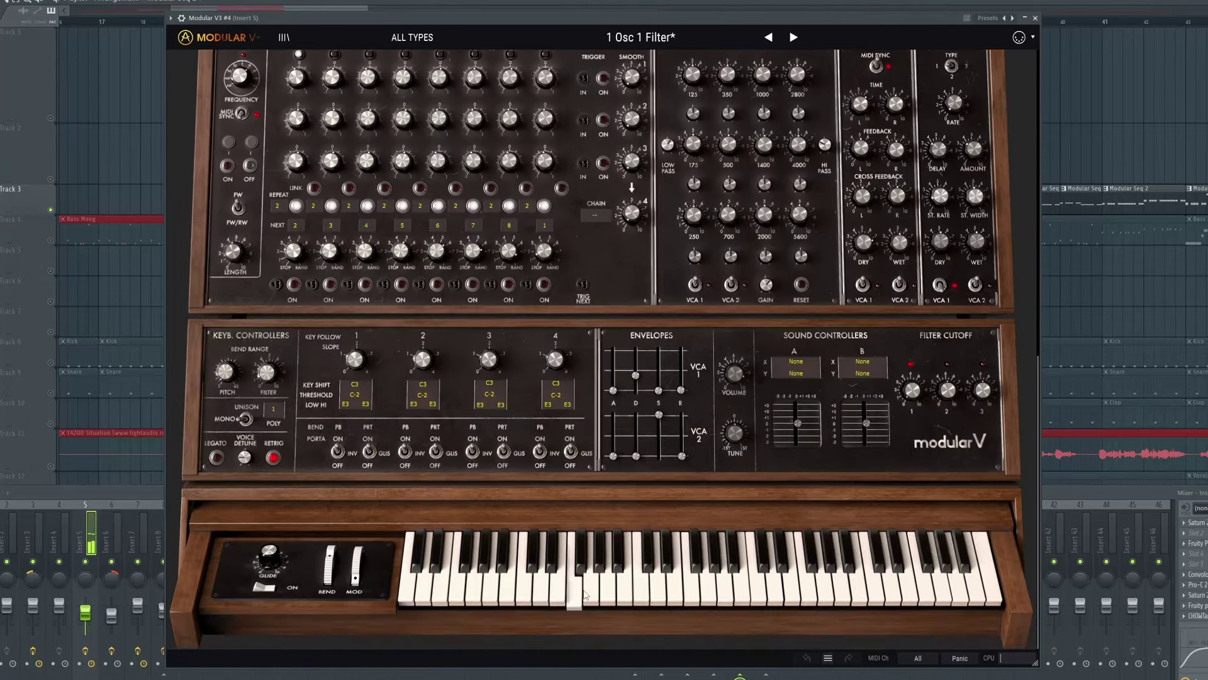
pyautogui.moveTo(585, 594)
pyautogui.mouseDown()
pyautogui.moveTo(900, 578)
pyautogui.moveTo(489, 580)
pyautogui.moveTo(869, 573)
pyautogui.mouseUp()
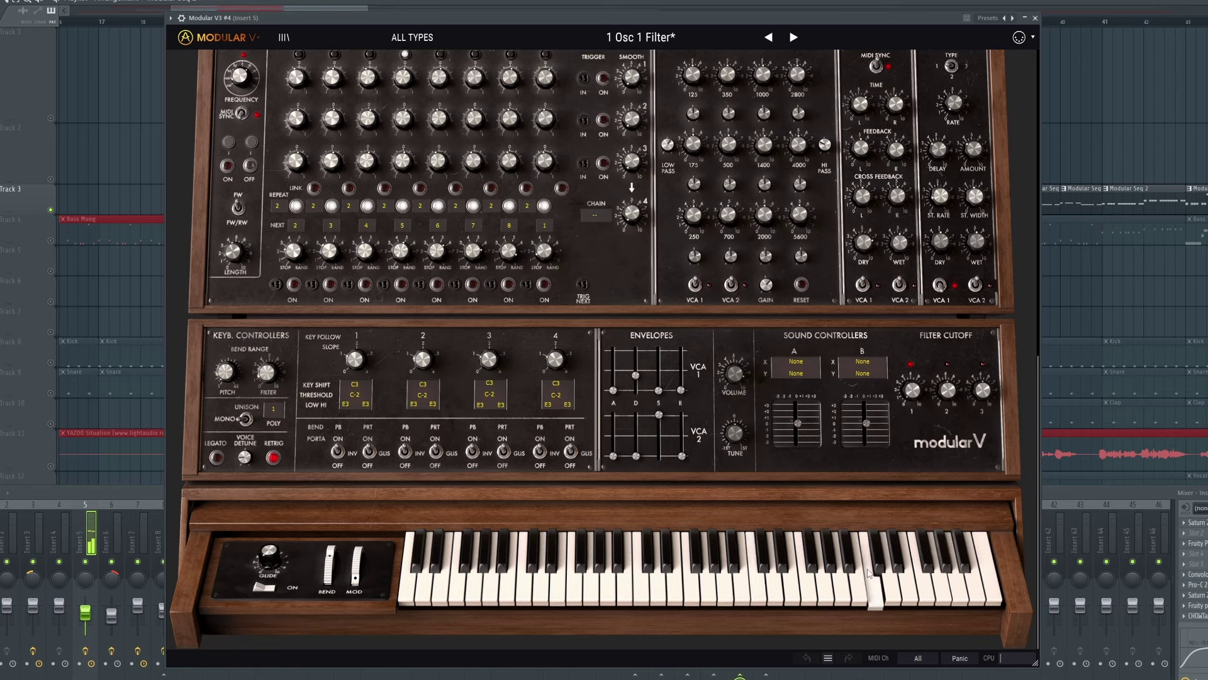
pyautogui.click(1035, 19)
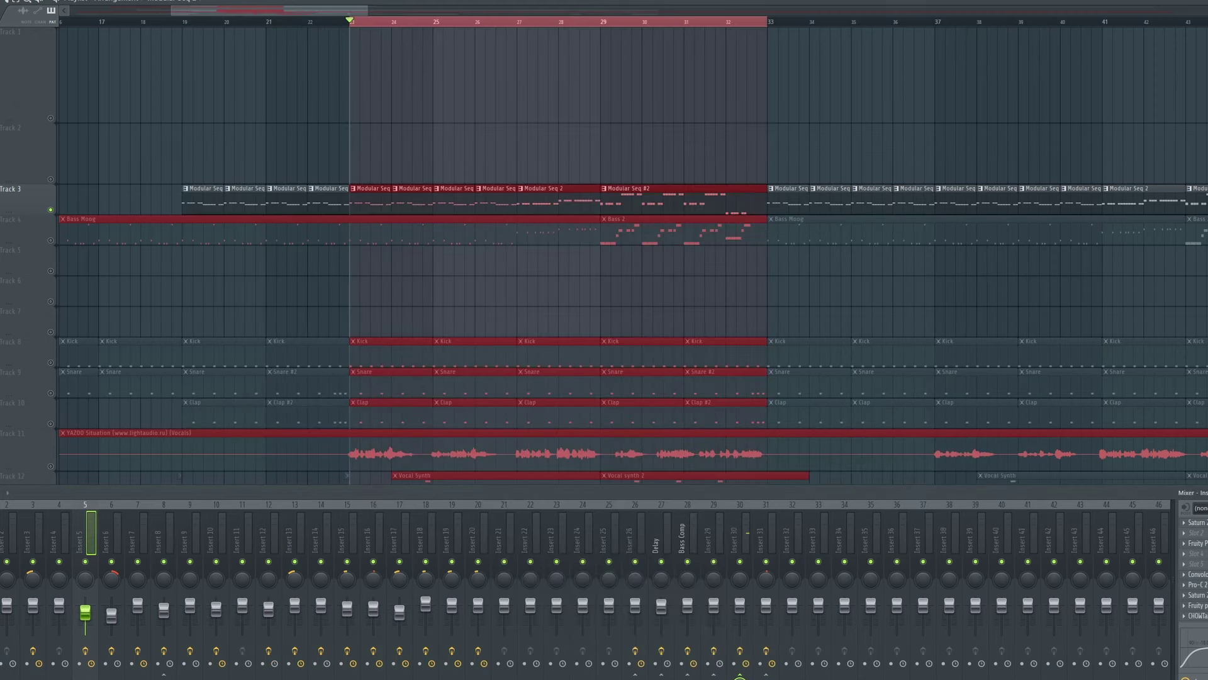
# Play the soloed Modular Seq section from bar 23 to 33, and examine the Modular V notes in the piano roll before closing it
pyautogui.press('space')
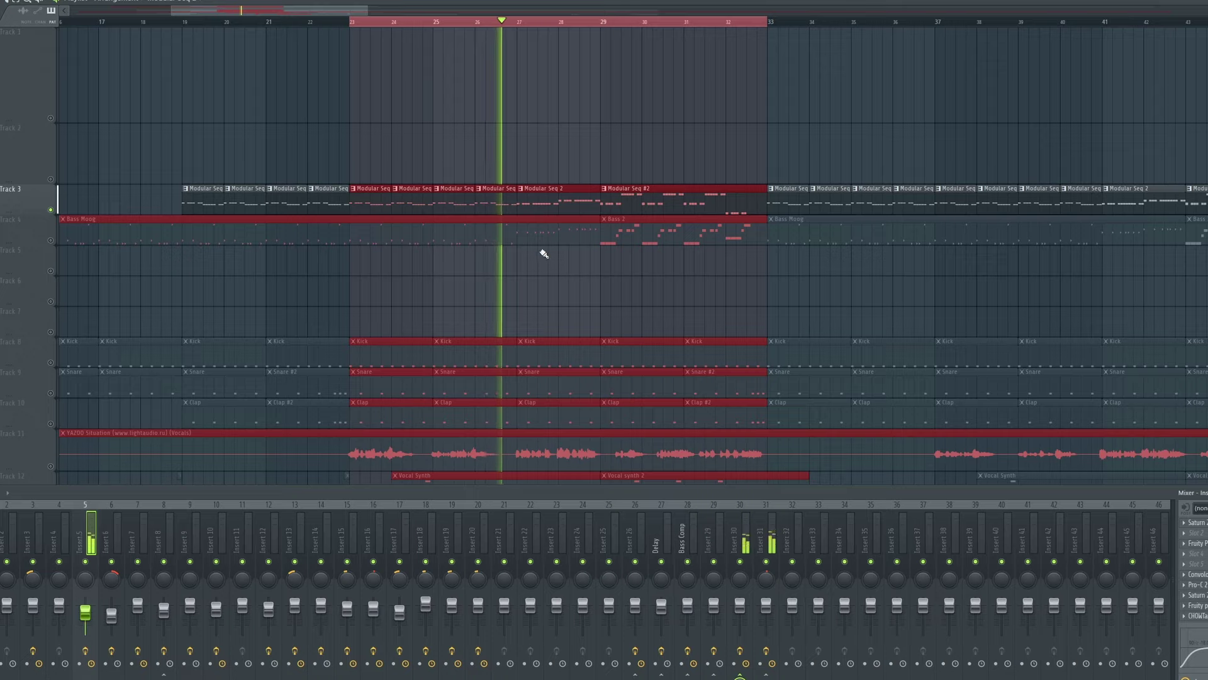
pyautogui.scroll(2, 614, 262)
pyautogui.scroll(1, 614, 262)
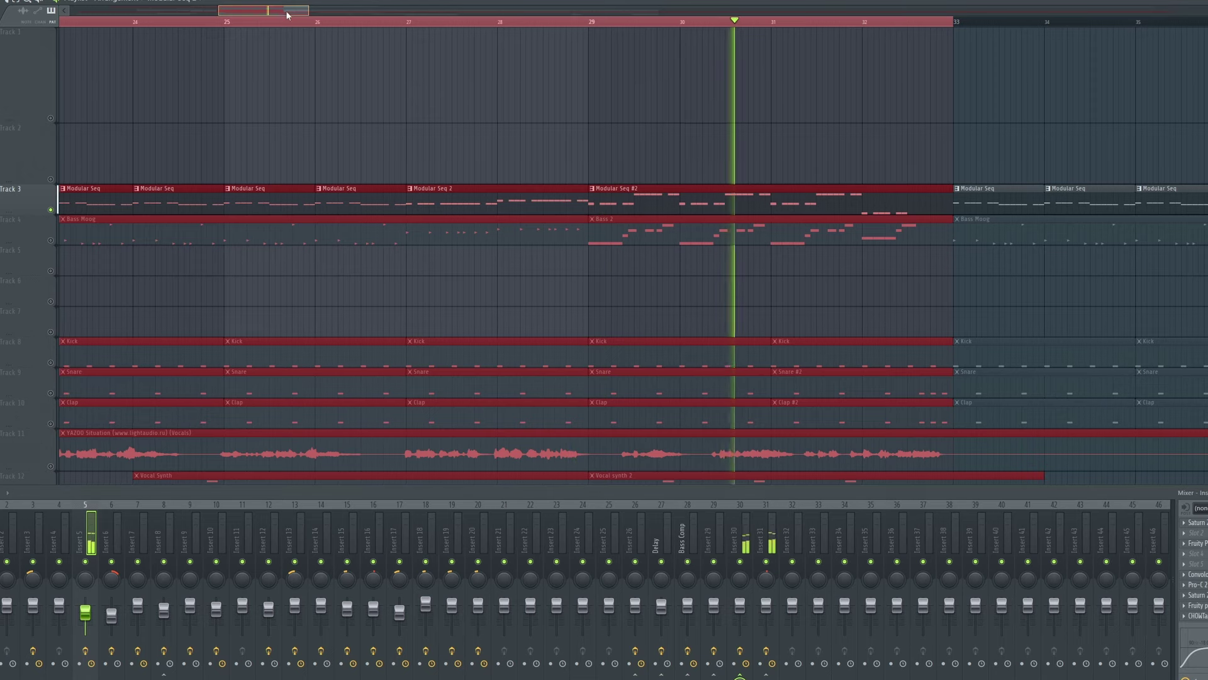
pyautogui.moveTo(286, 10); pyautogui.dragTo(272, 23)
pyautogui.doubleClick(371, 248)
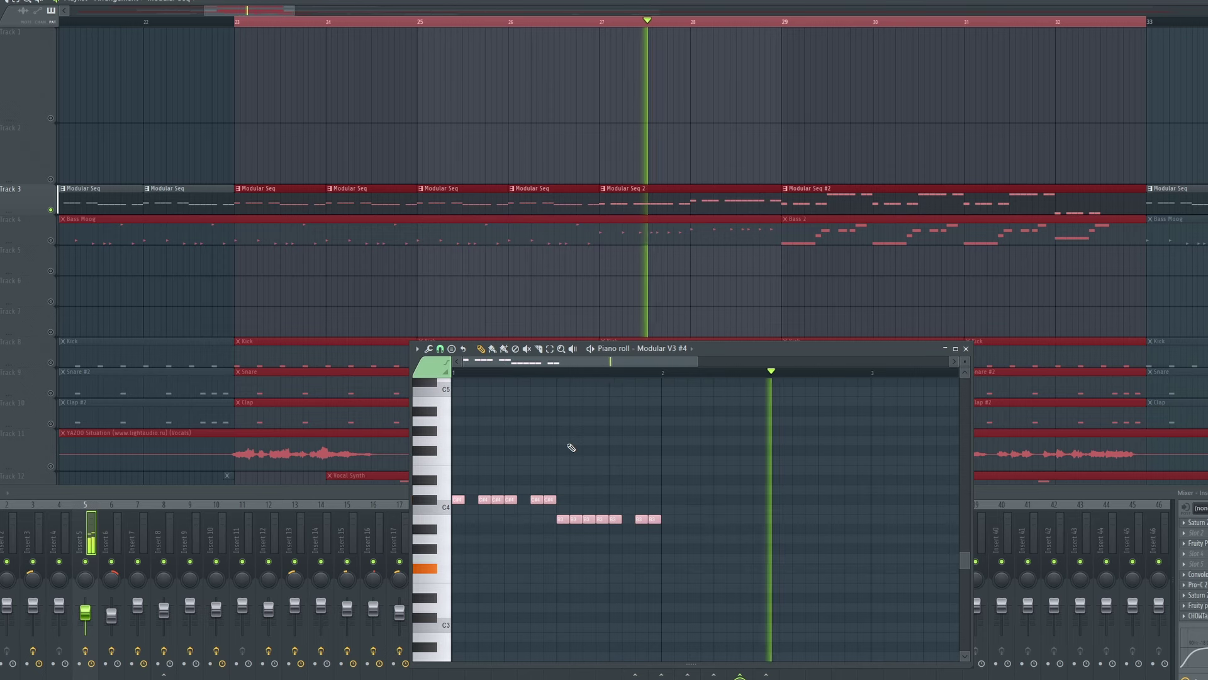
pyautogui.click(966, 348)
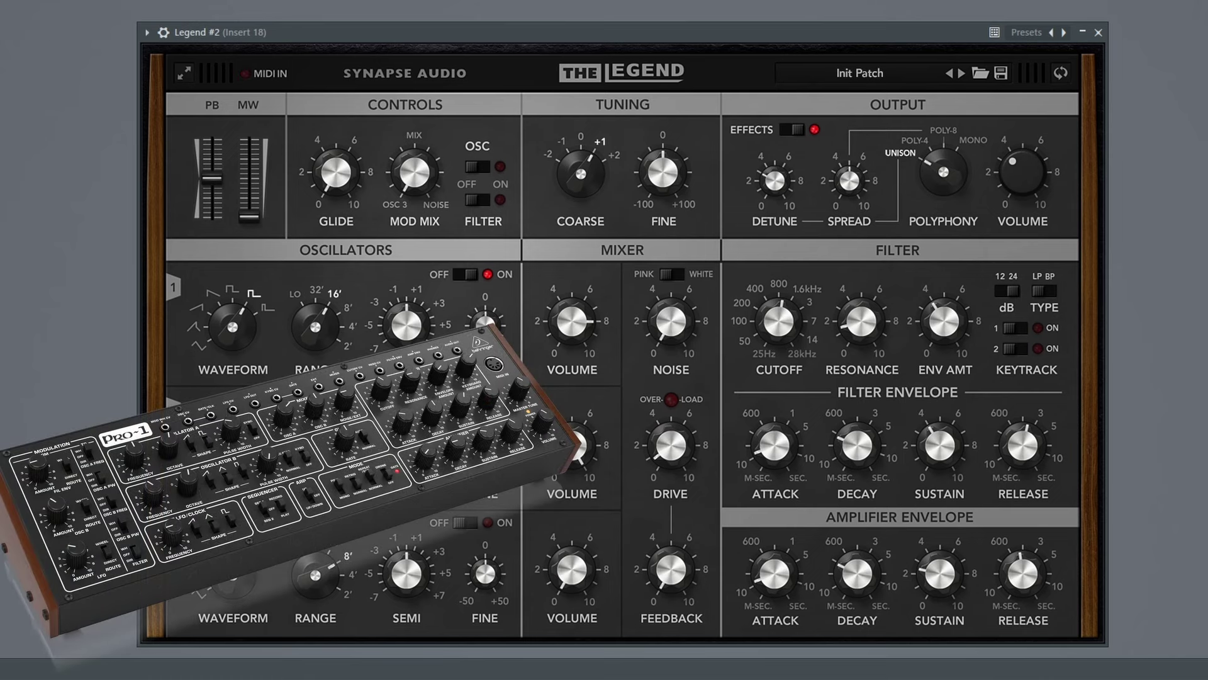
# Reposition the Legend #2 synth window so its complete panel can be examined
pyautogui.moveTo(451, 33); pyautogui.dragTo(435, 14)
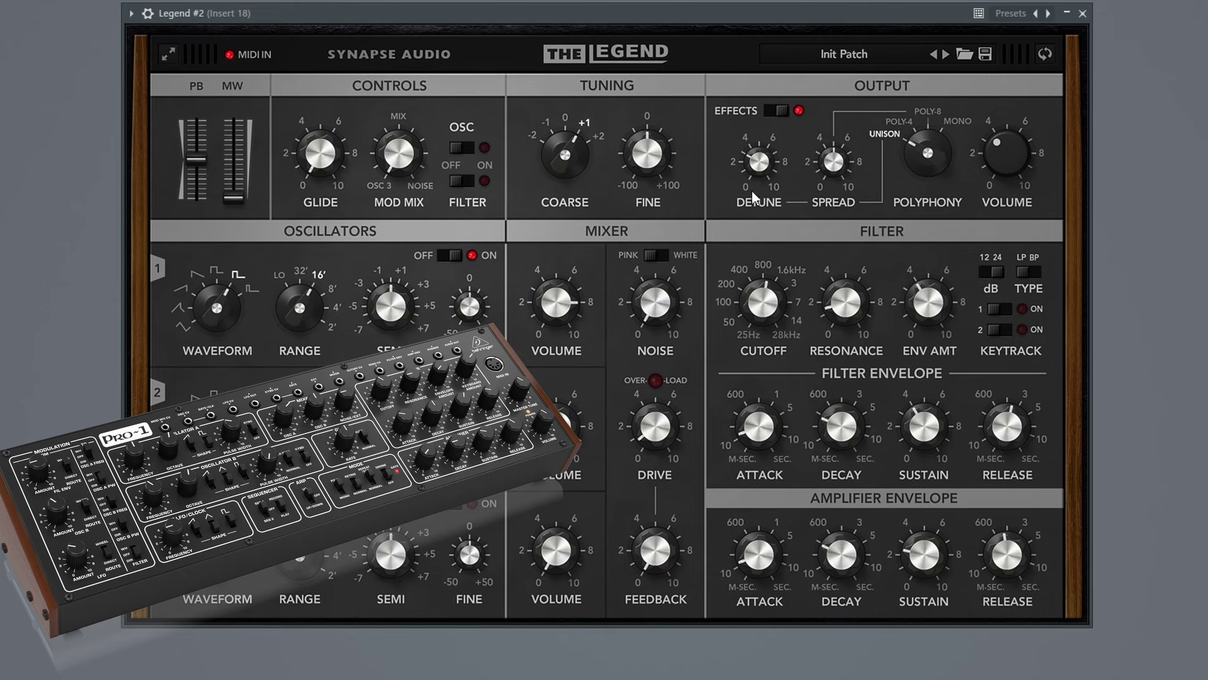
pyautogui.moveTo(667, 13); pyautogui.dragTo(666, 47)
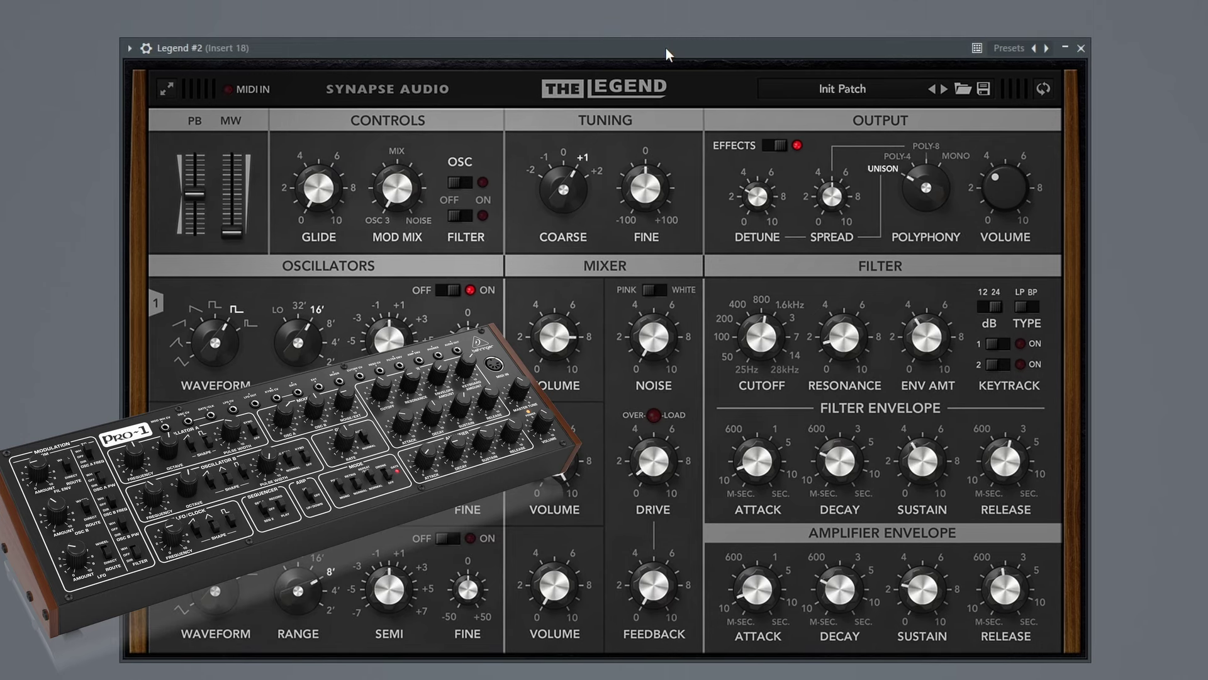